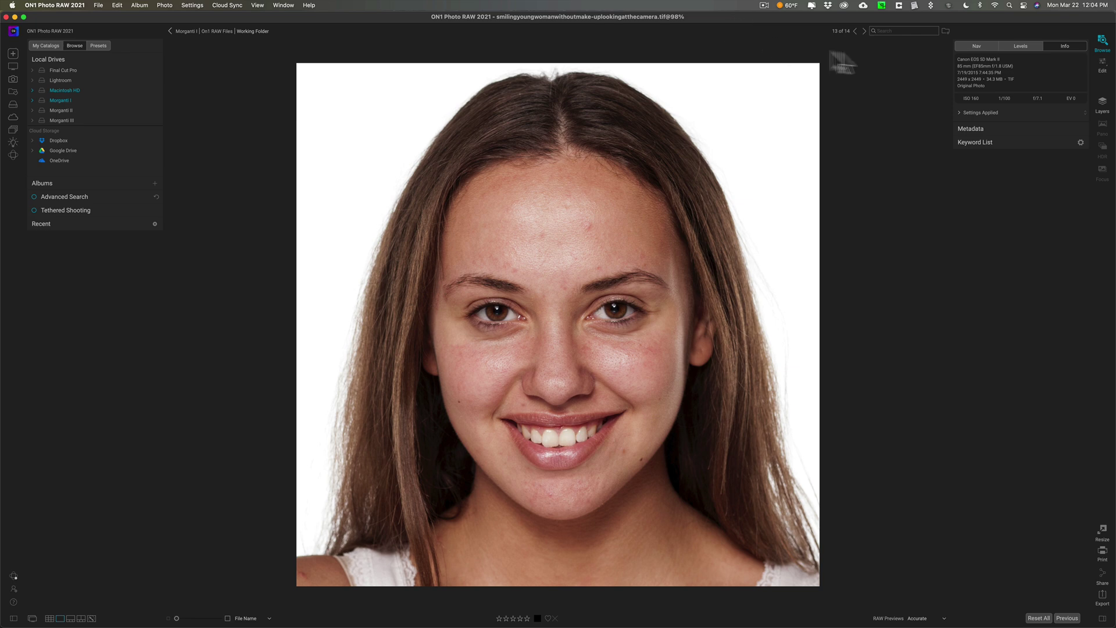
pyautogui.click(1104, 67)
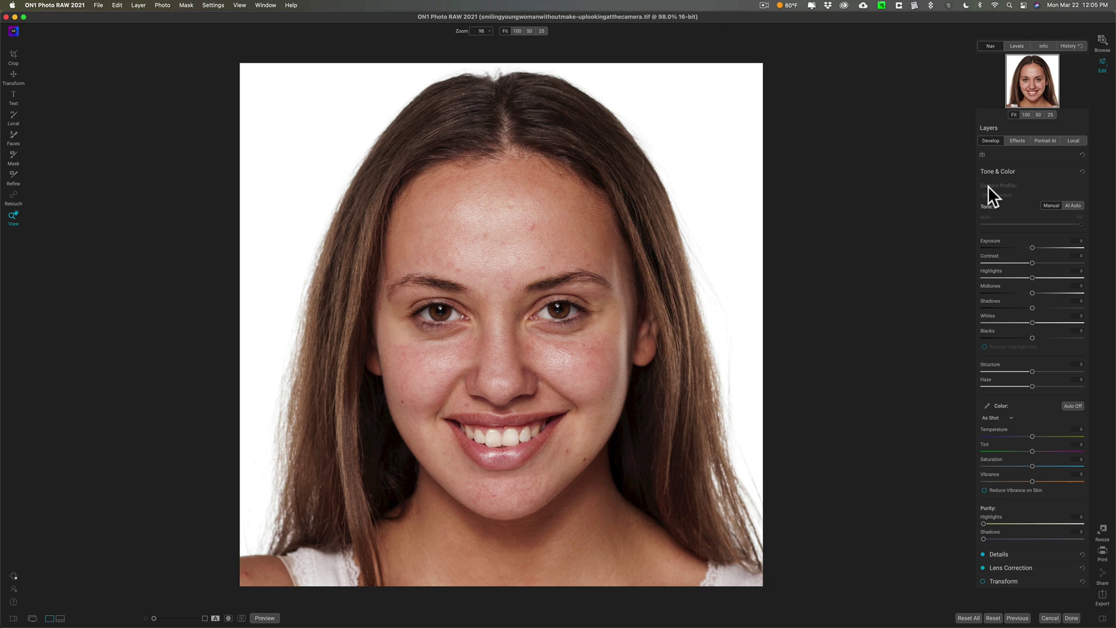
# Apply Portrait AI to the face, compare skin retouching off and on, and set Retouching to 48
pyautogui.click(1044, 140)
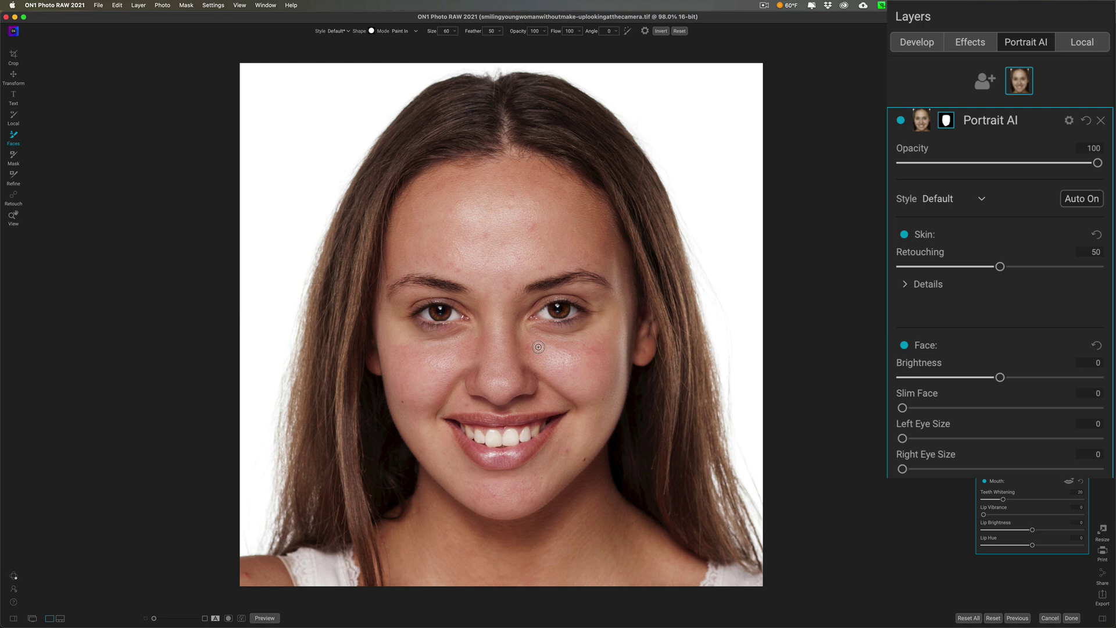
pyautogui.click(905, 234)
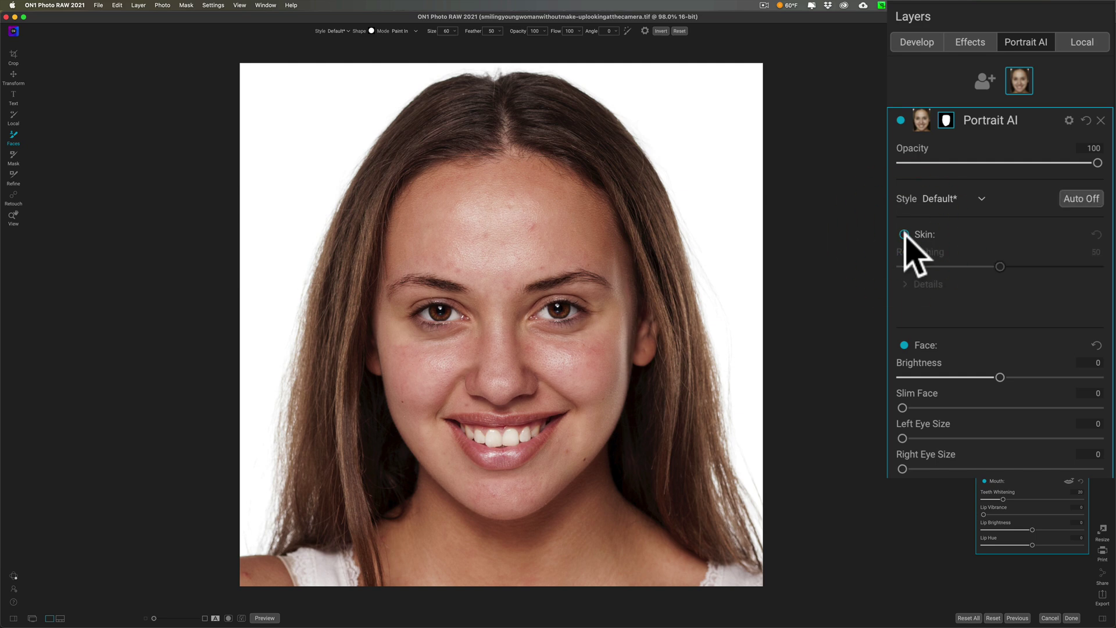
pyautogui.click(905, 234)
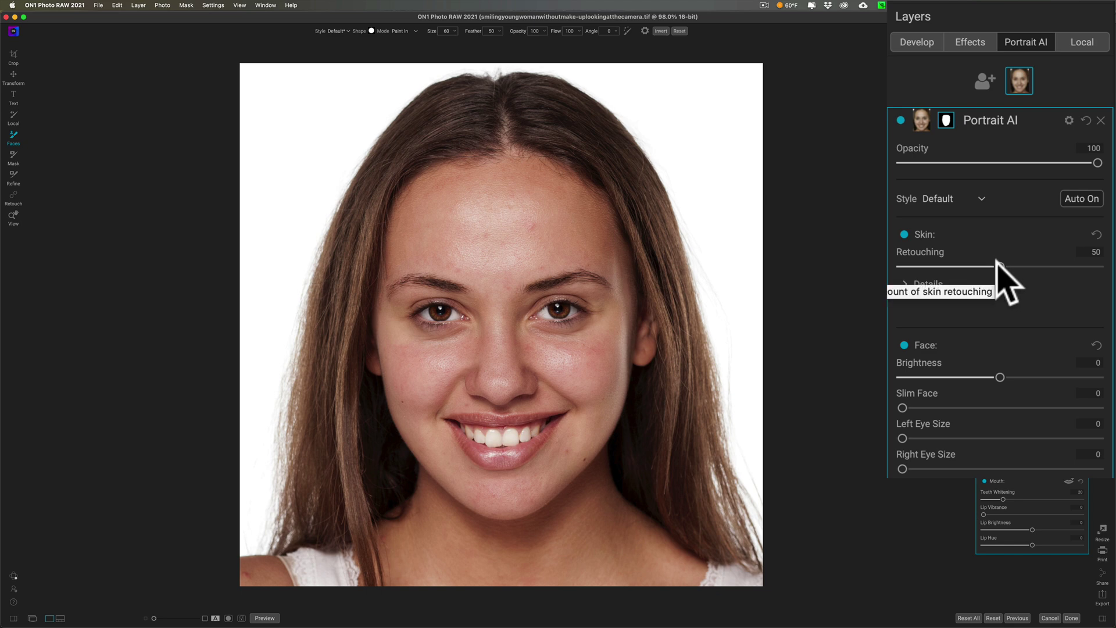
pyautogui.moveTo(999, 264)
pyautogui.mouseDown()
pyautogui.moveTo(1112, 266)
pyautogui.moveTo(934, 263)
pyautogui.moveTo(995, 267)
pyautogui.mouseUp()
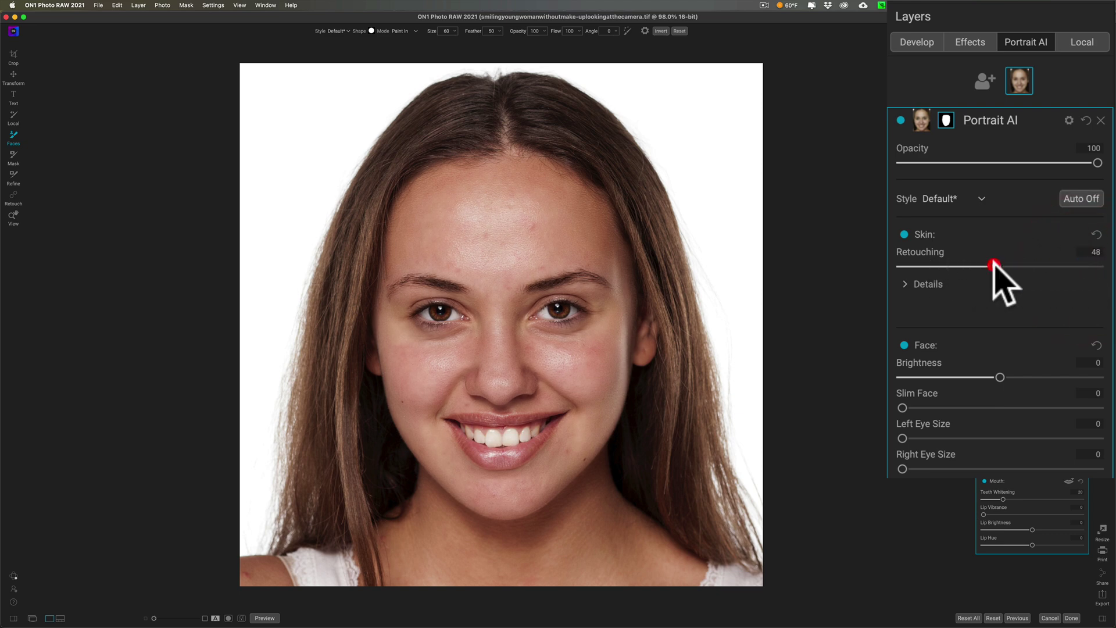
# Expand the skin Details settings and raise Blemishes to 81
pyautogui.click(905, 284)
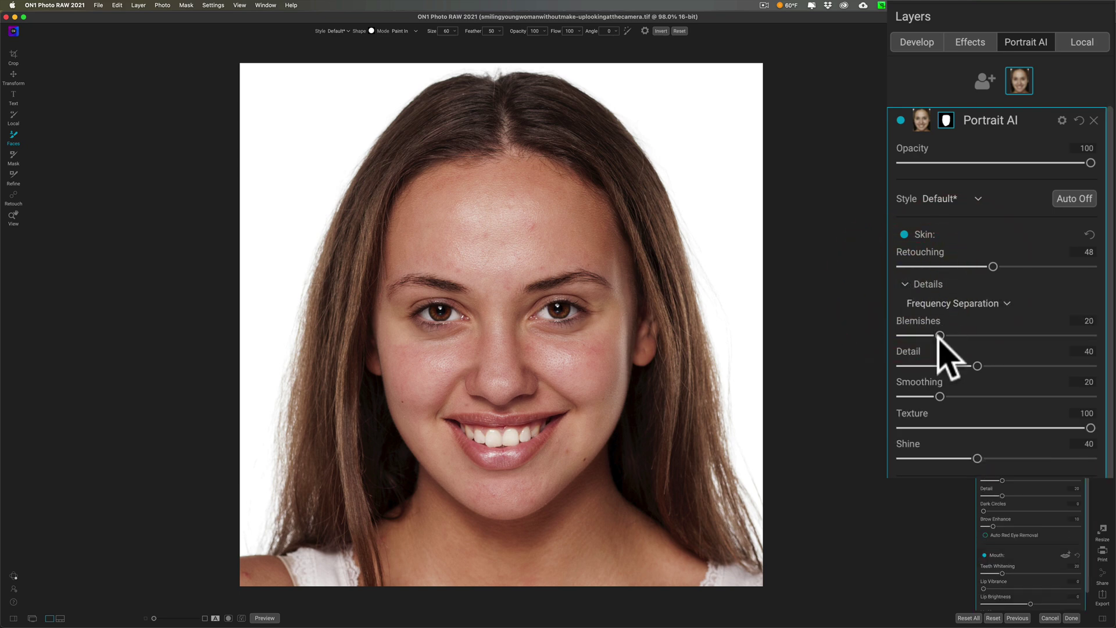
pyautogui.scroll(-1, 947, 456)
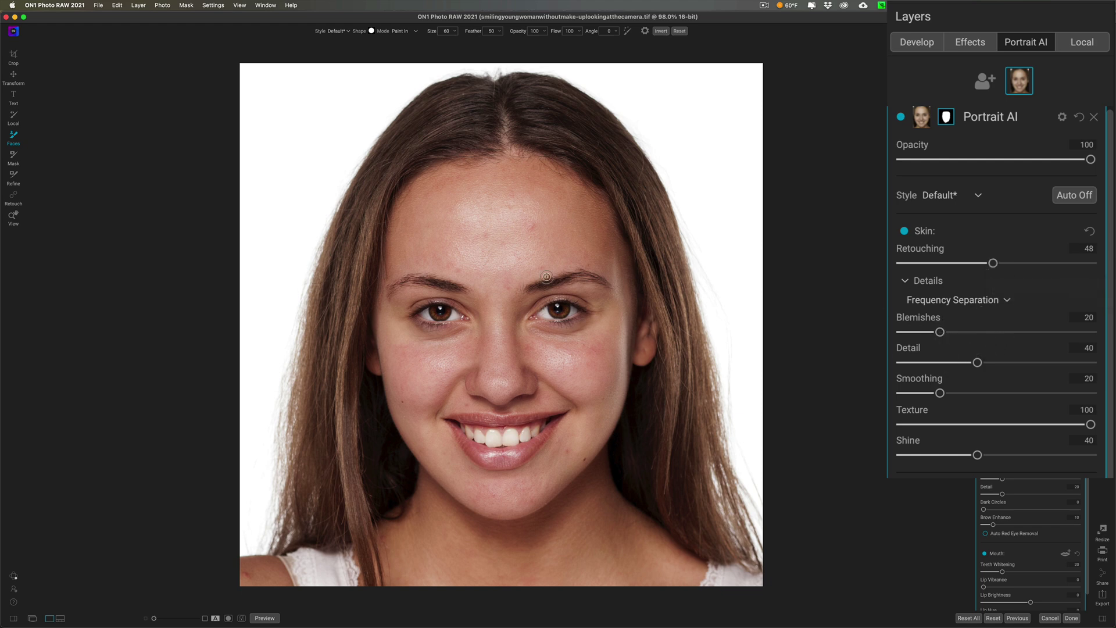
pyautogui.moveTo(944, 330); pyautogui.dragTo(1054, 330)
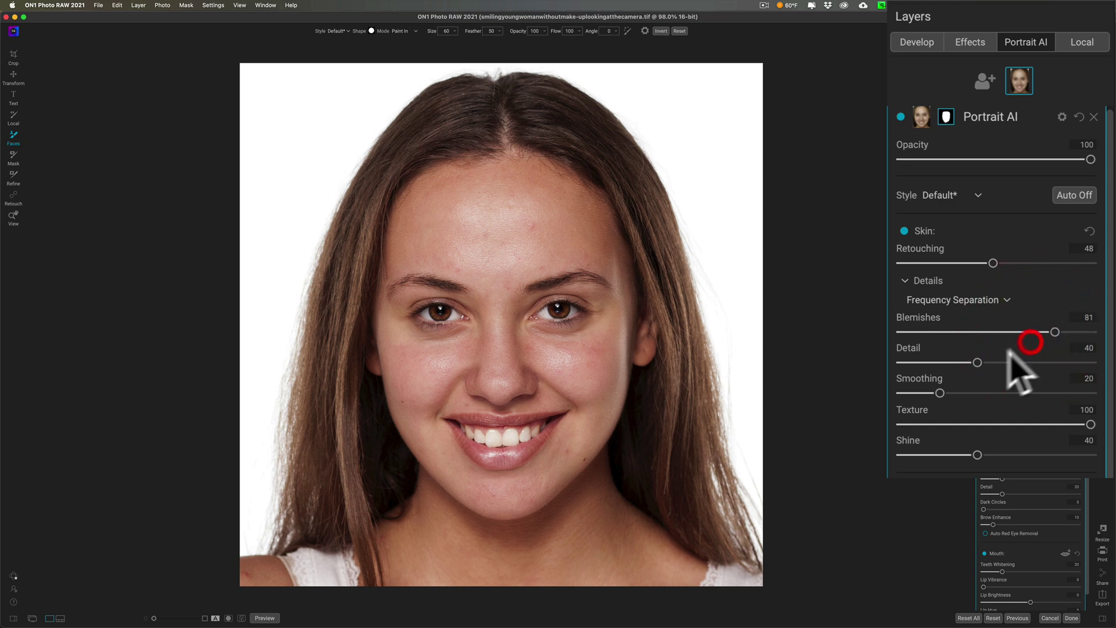
# Set skin Detail to 28 and Smoothing to 40
pyautogui.moveTo(977, 362); pyautogui.dragTo(907, 360)
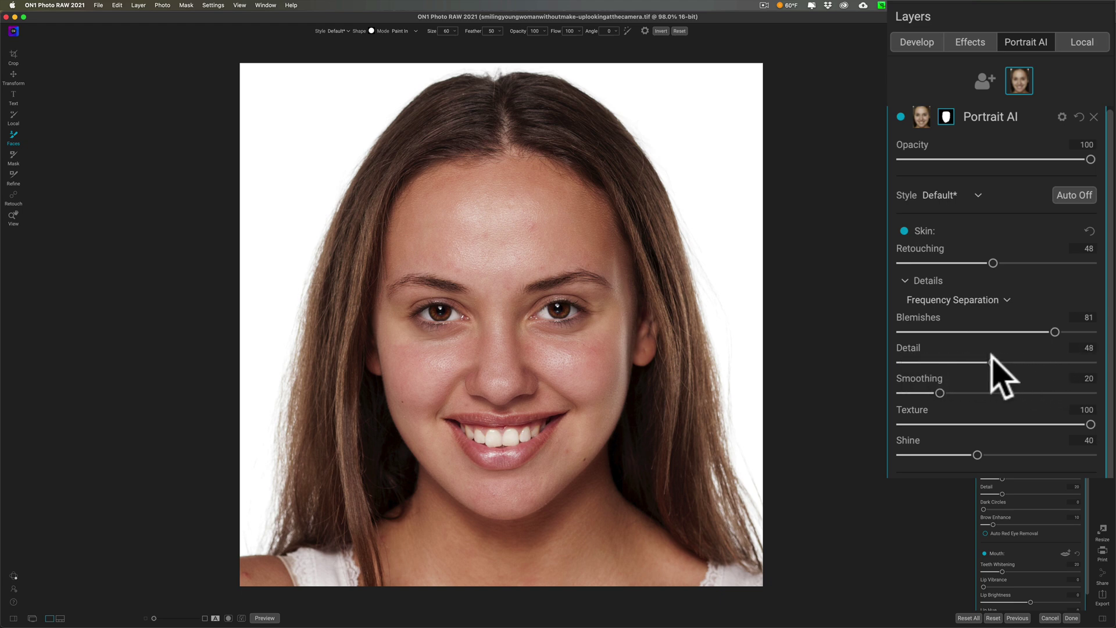
pyautogui.click(1089, 347)
pyautogui.write('0')
pyautogui.press('Return')
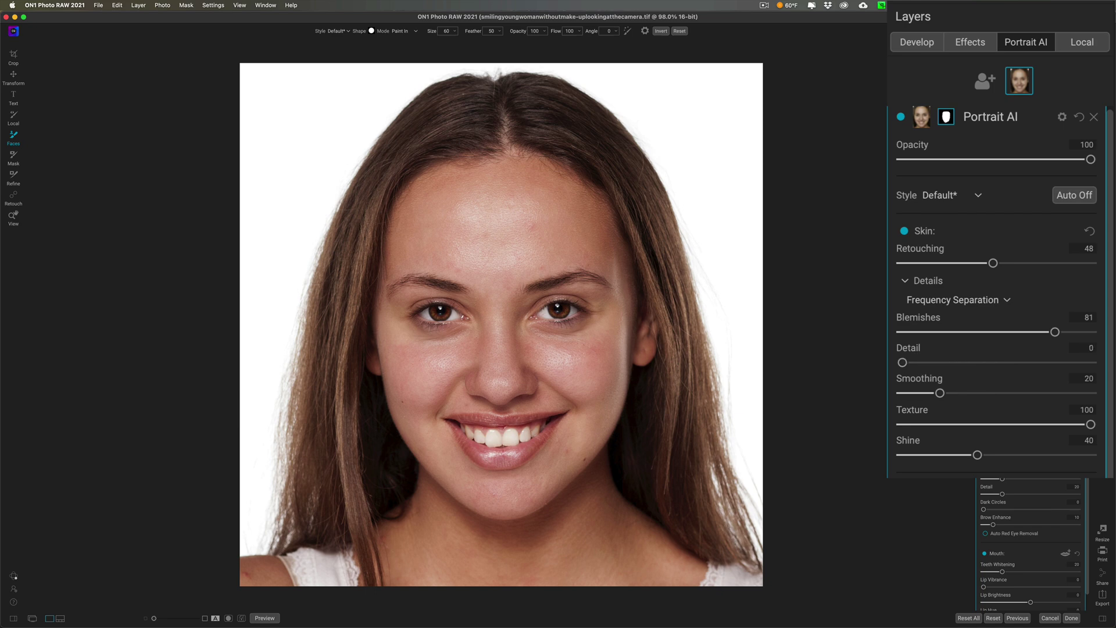
pyautogui.moveTo(902, 362); pyautogui.dragTo(1111, 365)
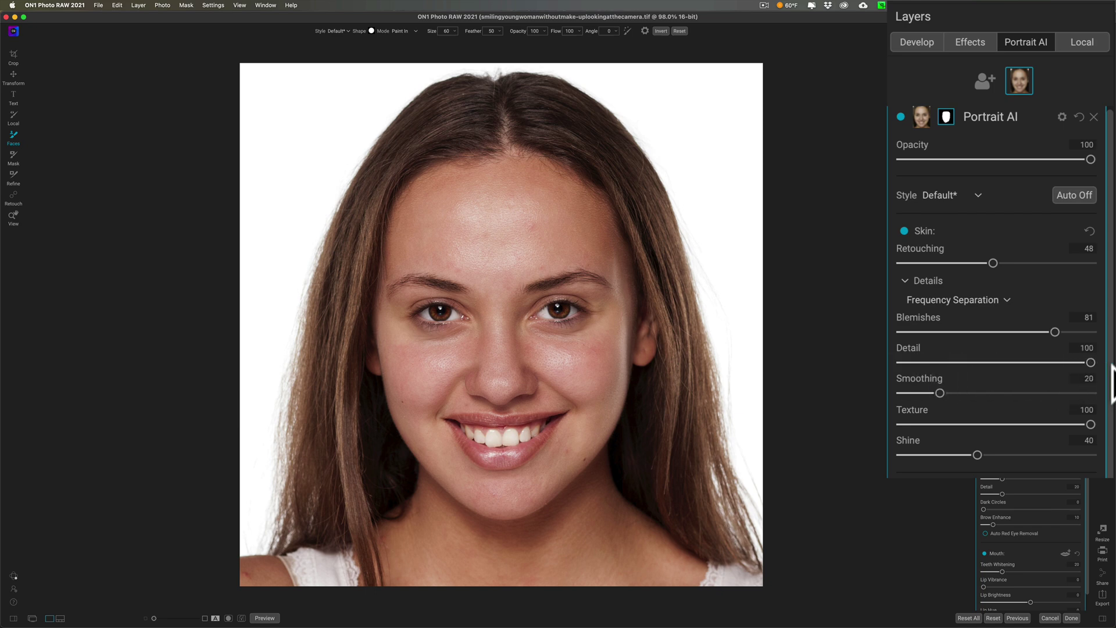
pyautogui.click(955, 362)
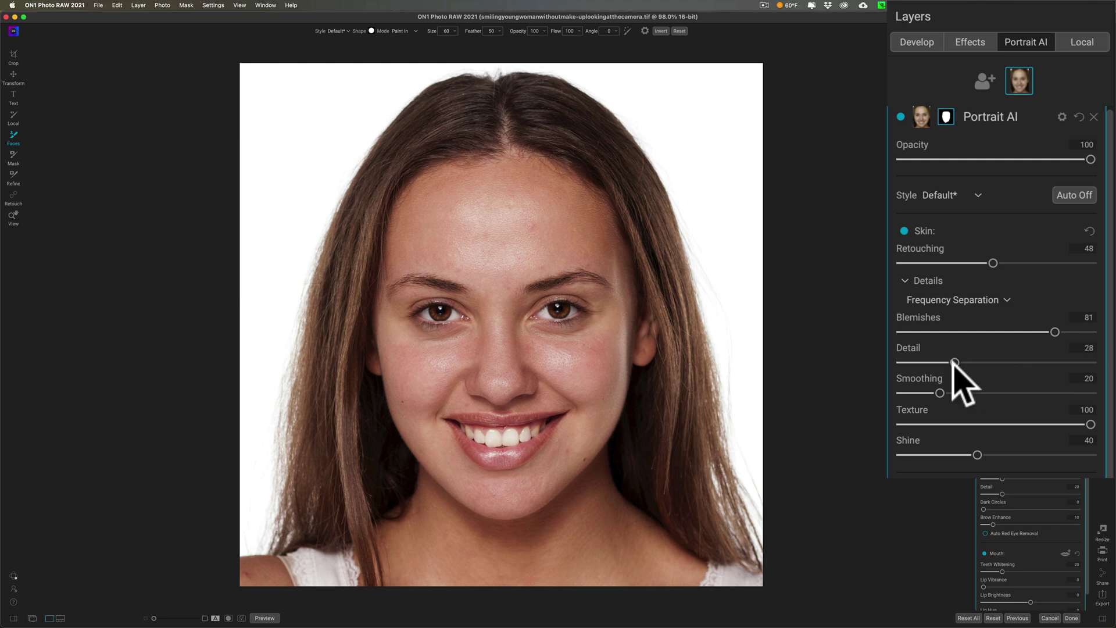
pyautogui.moveTo(942, 393); pyautogui.dragTo(976, 393)
# Raise skin Shine to 100 and bring Smoothing down from 47 to 22
pyautogui.moveTo(1091, 424)
pyautogui.mouseDown()
pyautogui.moveTo(939, 425)
pyautogui.moveTo(1096, 428)
pyautogui.moveTo(1075, 428)
pyautogui.mouseUp()
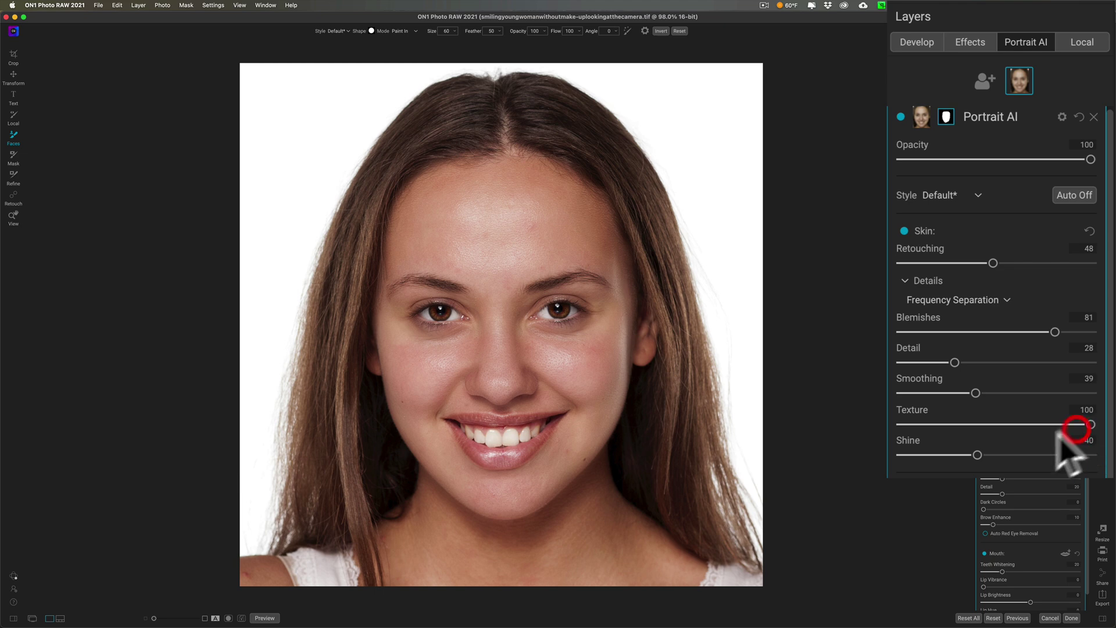
pyautogui.moveTo(976, 455); pyautogui.dragTo(1073, 462)
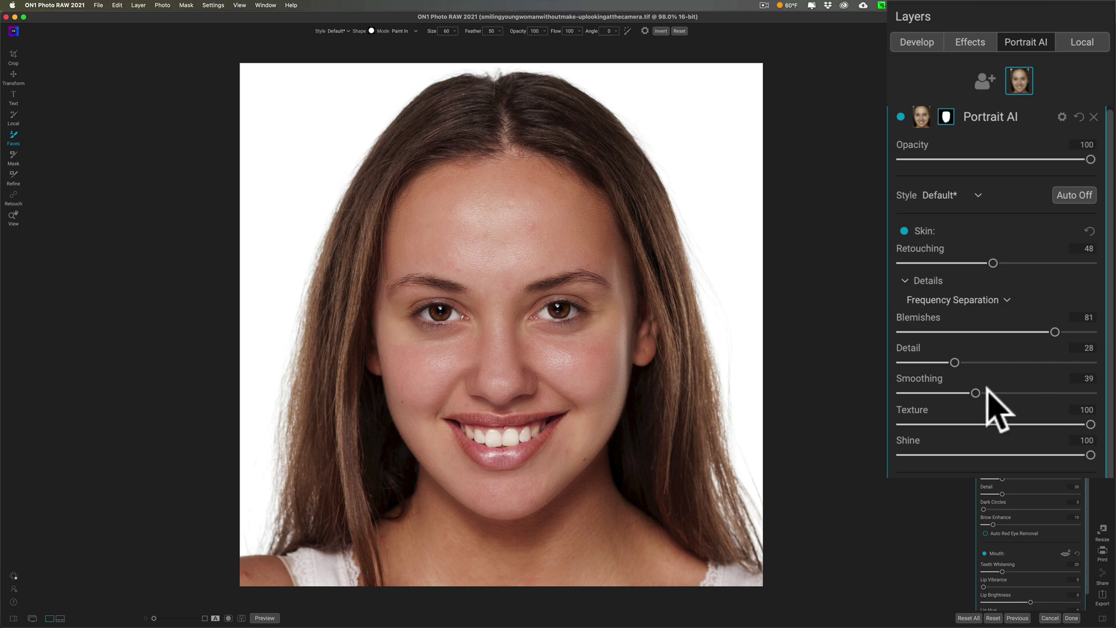
pyautogui.moveTo(975, 392); pyautogui.dragTo(990, 392)
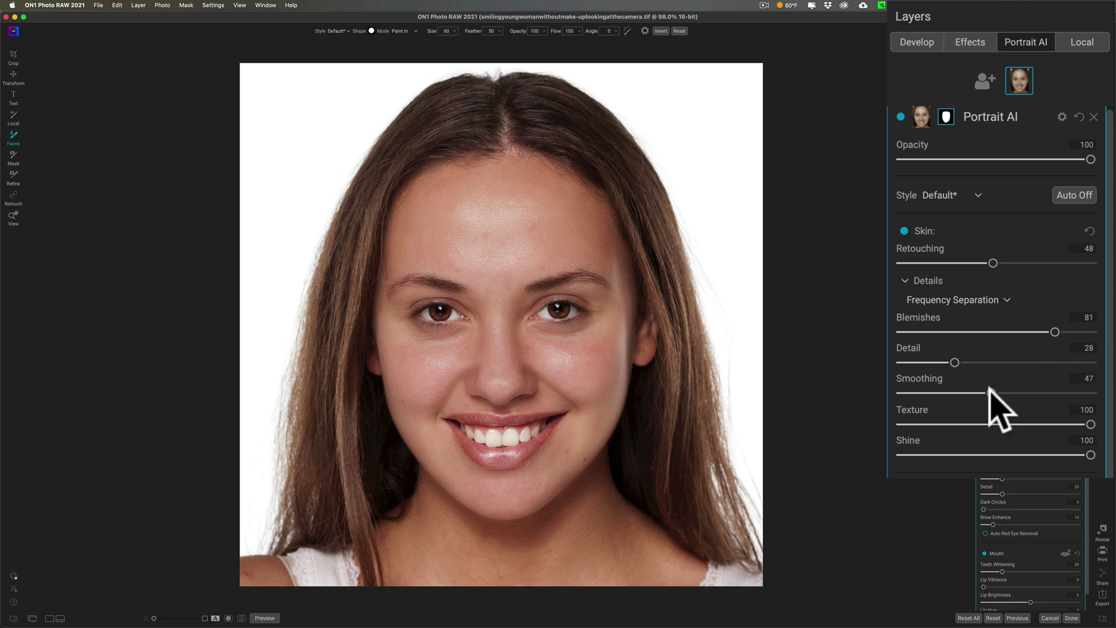
pyautogui.click(994, 391)
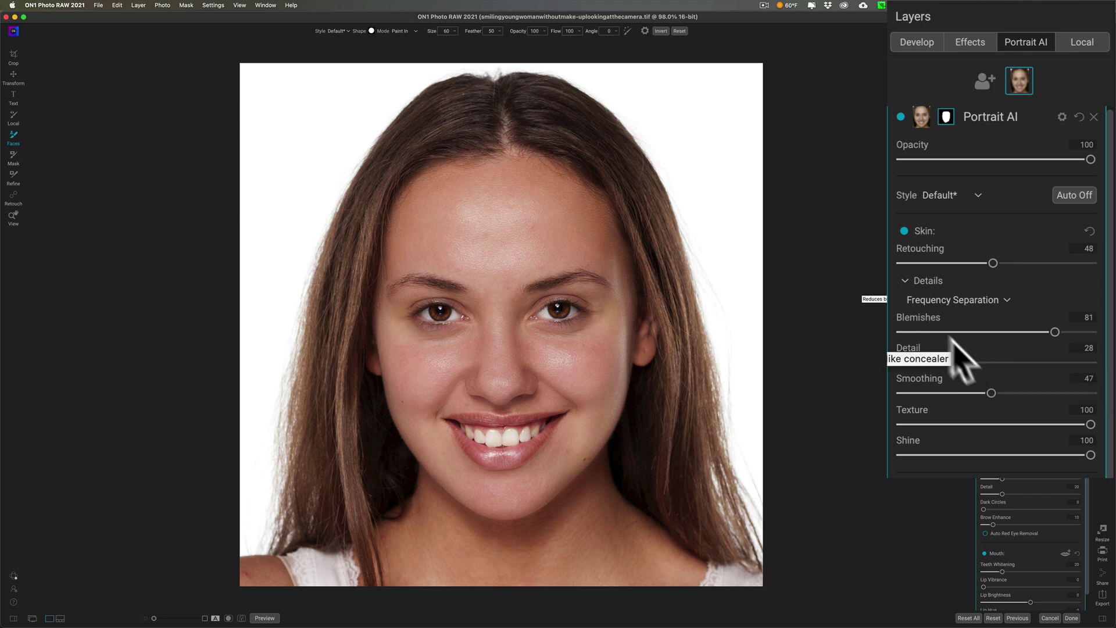
pyautogui.moveTo(991, 393); pyautogui.dragTo(971, 392)
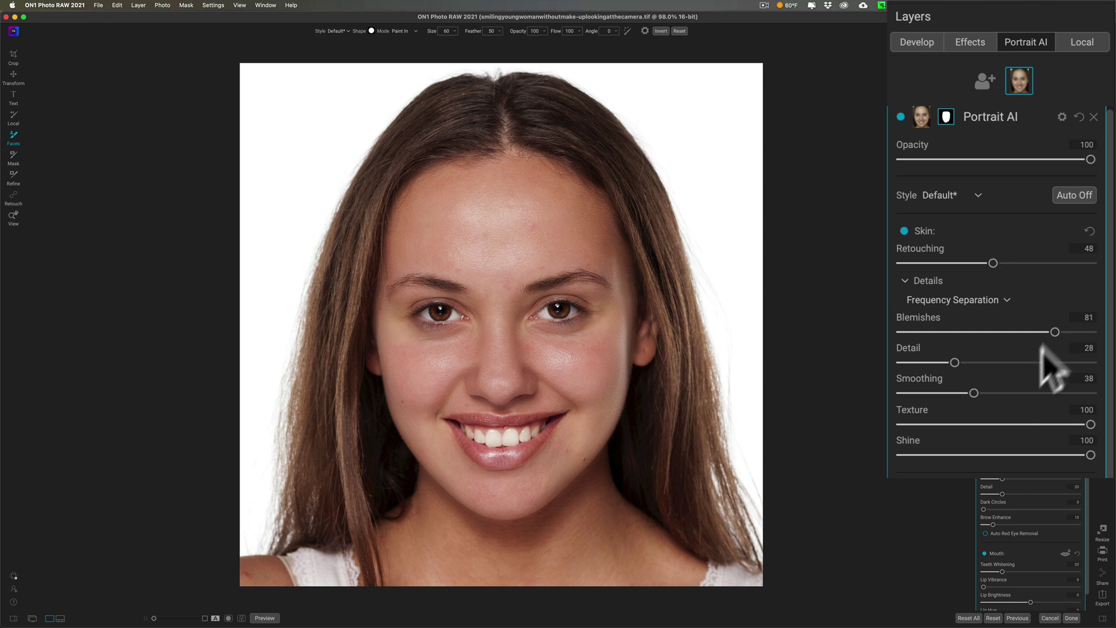
pyautogui.moveTo(973, 393); pyautogui.dragTo(959, 393)
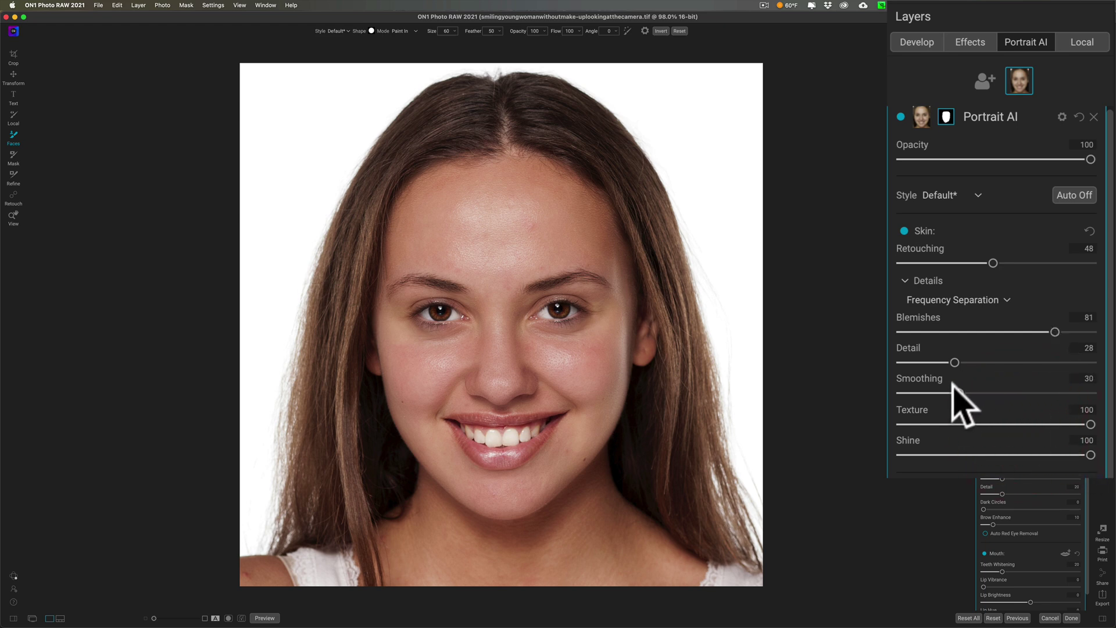
pyautogui.moveTo(958, 391); pyautogui.dragTo(943, 391)
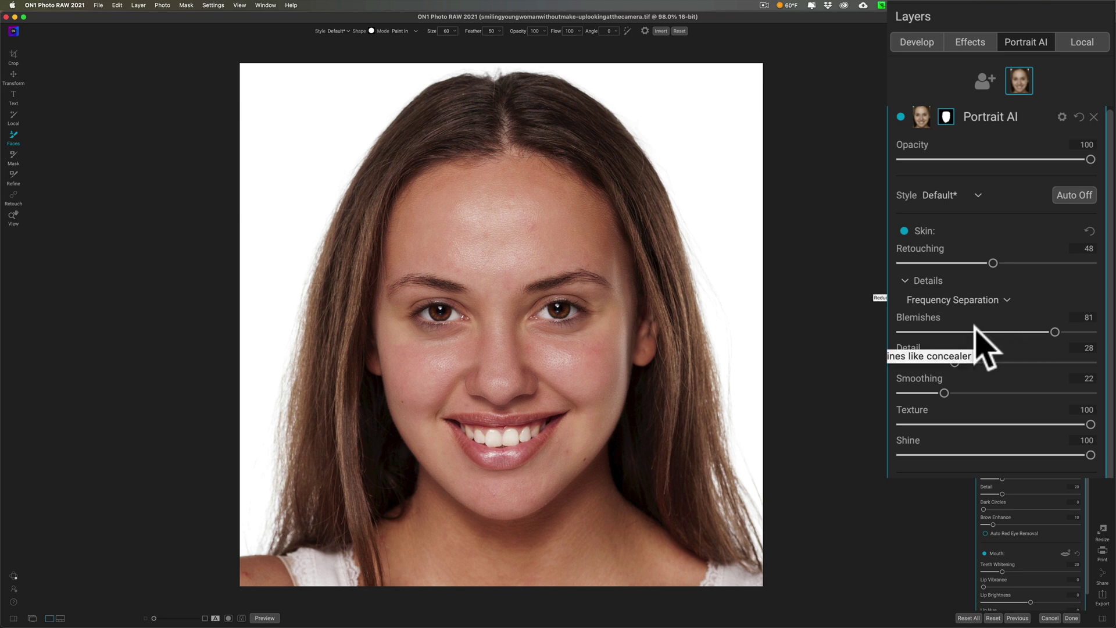
pyautogui.scroll(-2, 976, 348)
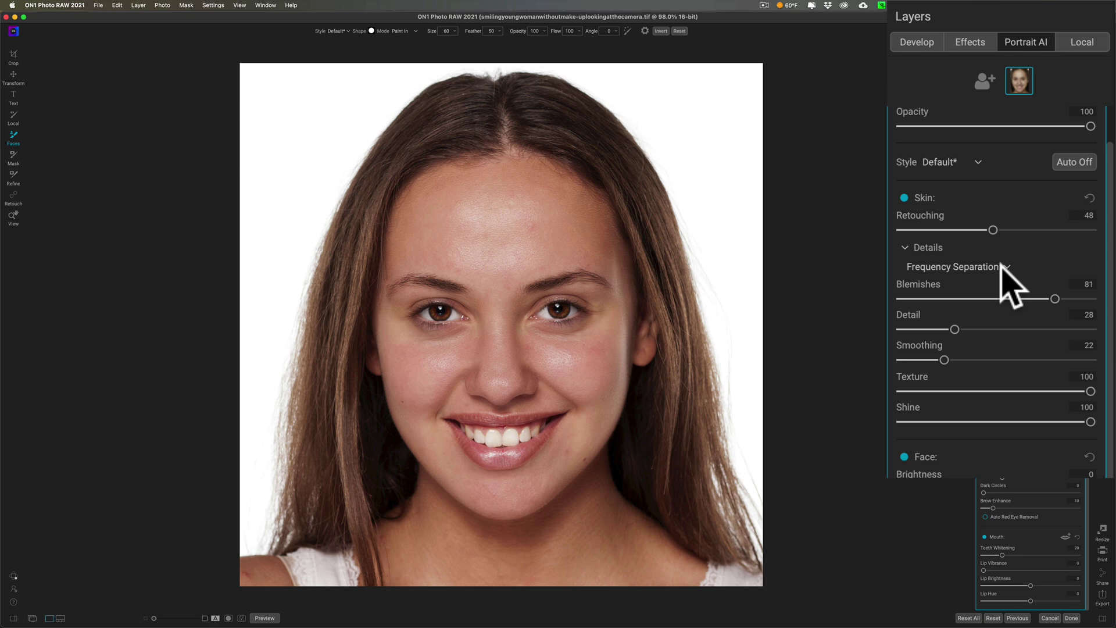
# Choose Frequency Separation instead of Surface Blur in the skin Details mode dropdown
pyautogui.click(1004, 267)
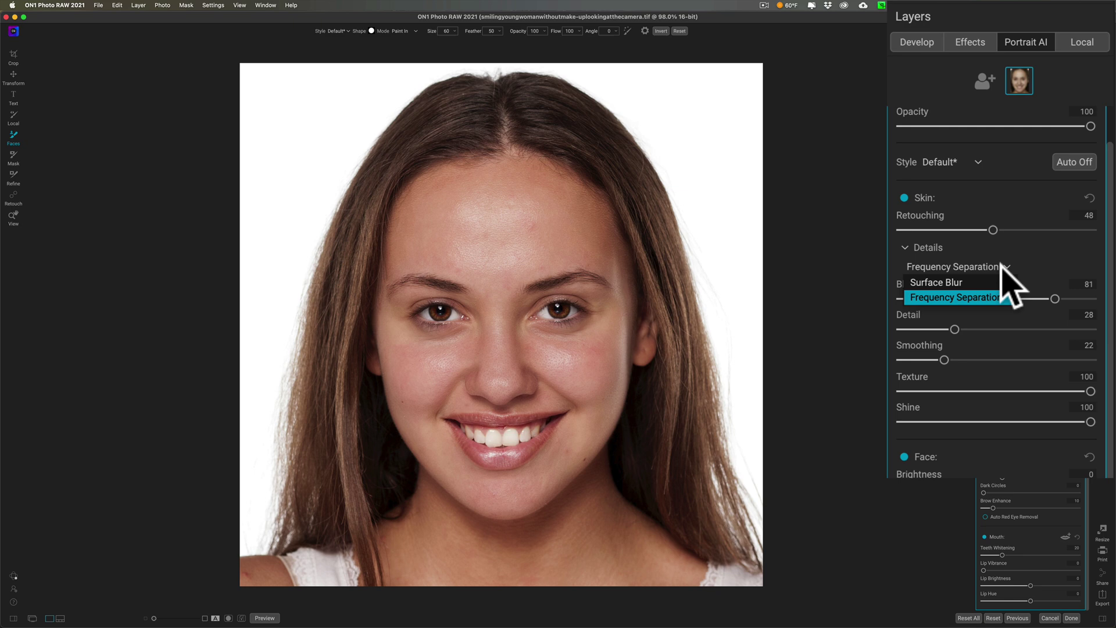
pyautogui.click(975, 282)
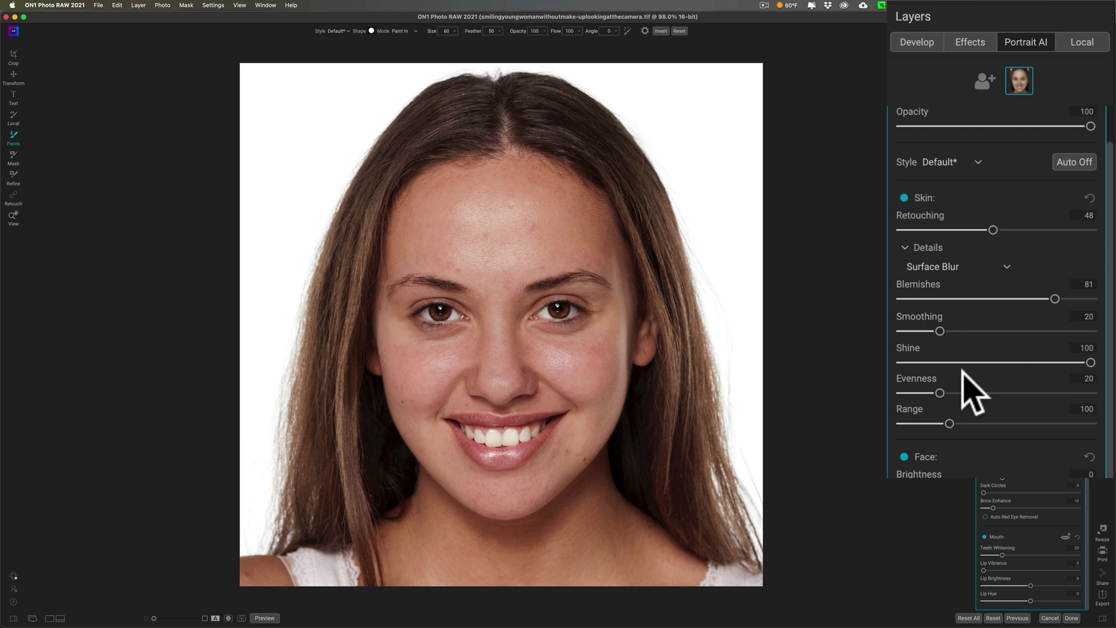
pyautogui.click(969, 263)
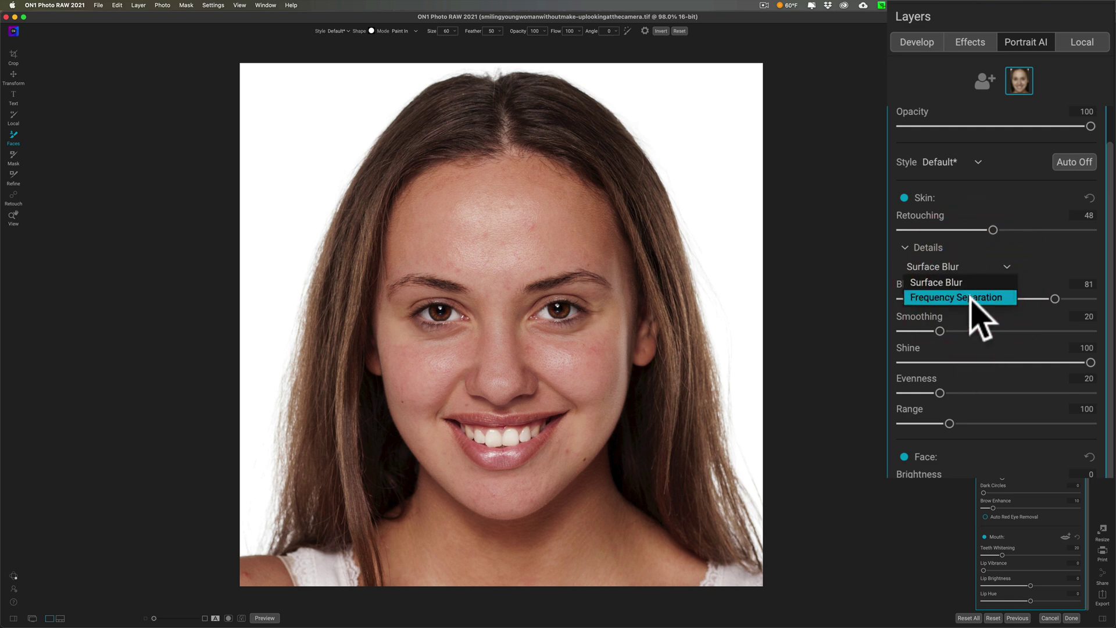
pyautogui.click(969, 297)
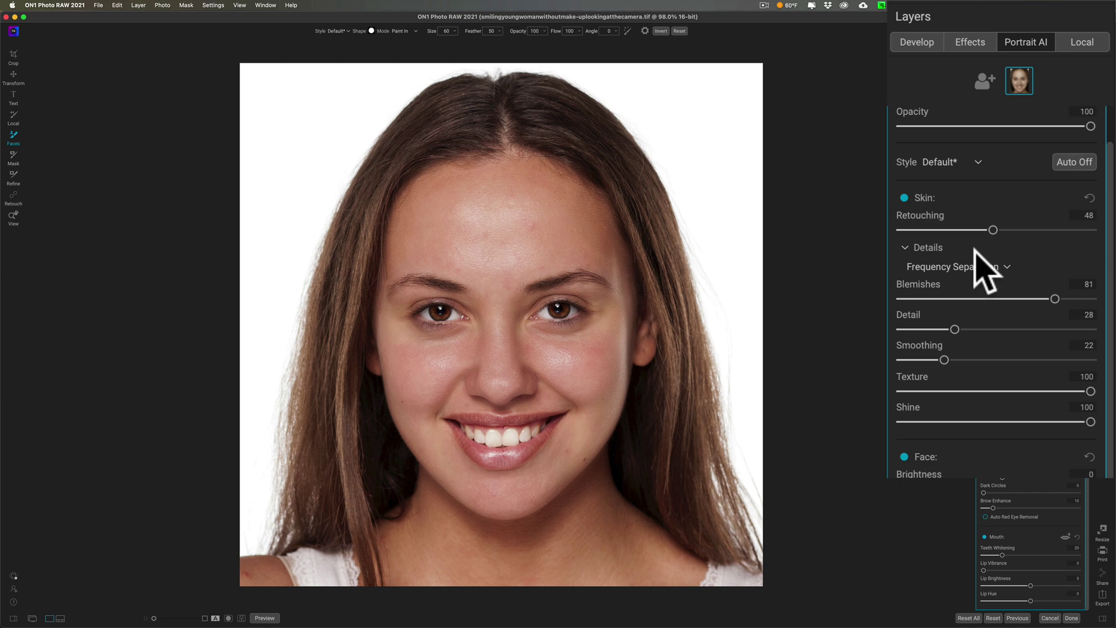
pyautogui.click(988, 268)
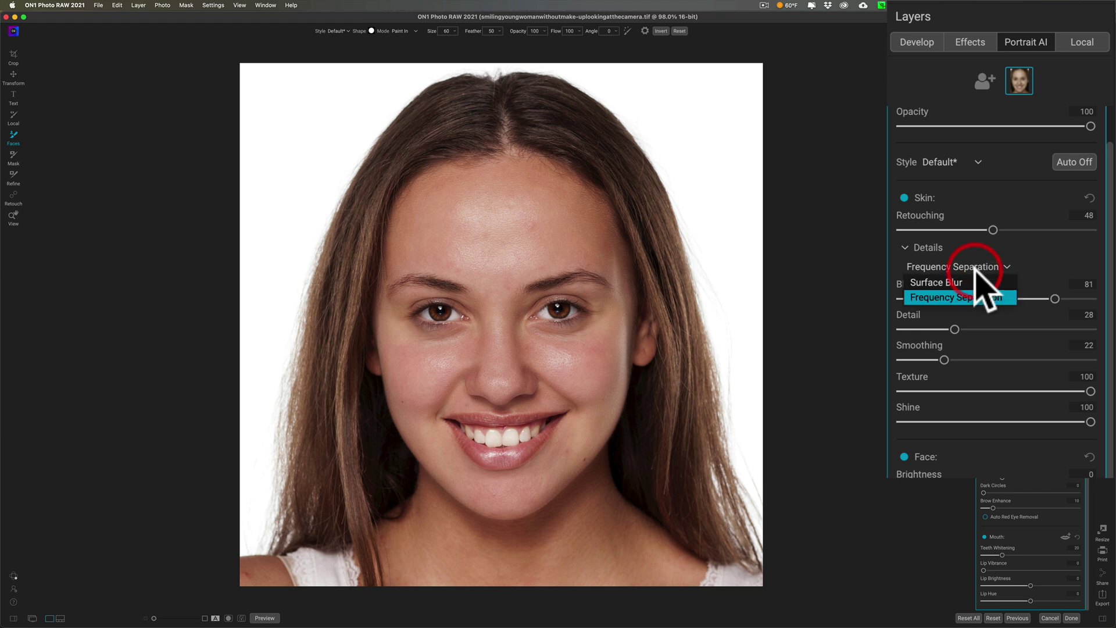
pyautogui.click(1026, 249)
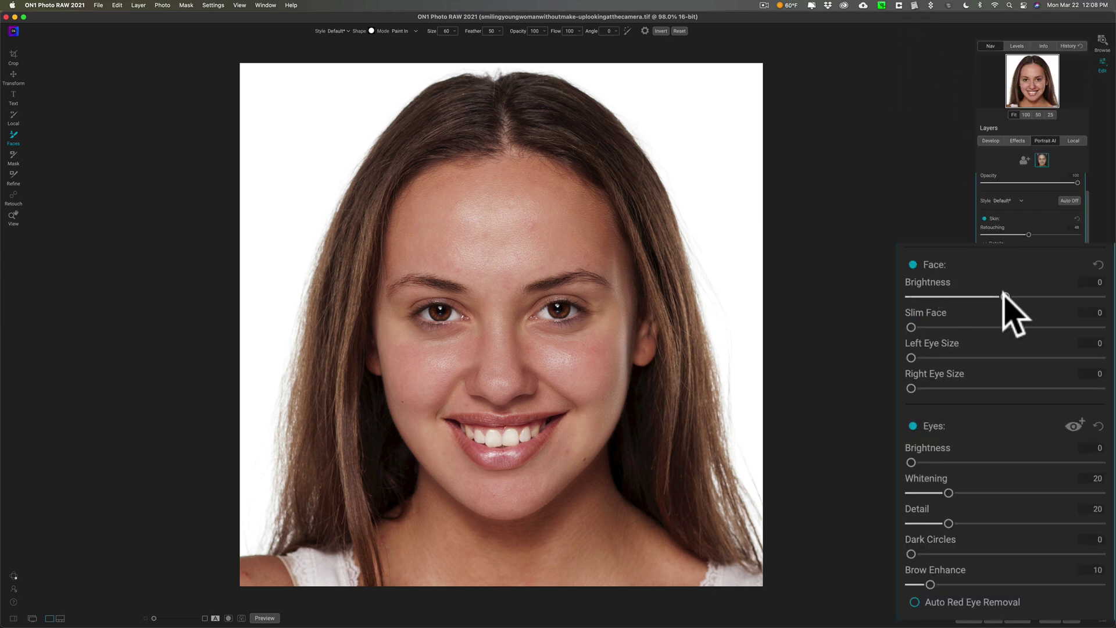
# Set face Brightness 21, keep Slim Face at 0, and enlarge eyes to 14 (left) and 18 (right)
pyautogui.moveTo(1005, 297)
pyautogui.mouseDown()
pyautogui.moveTo(1037, 295)
pyautogui.moveTo(1023, 296)
pyautogui.mouseUp()
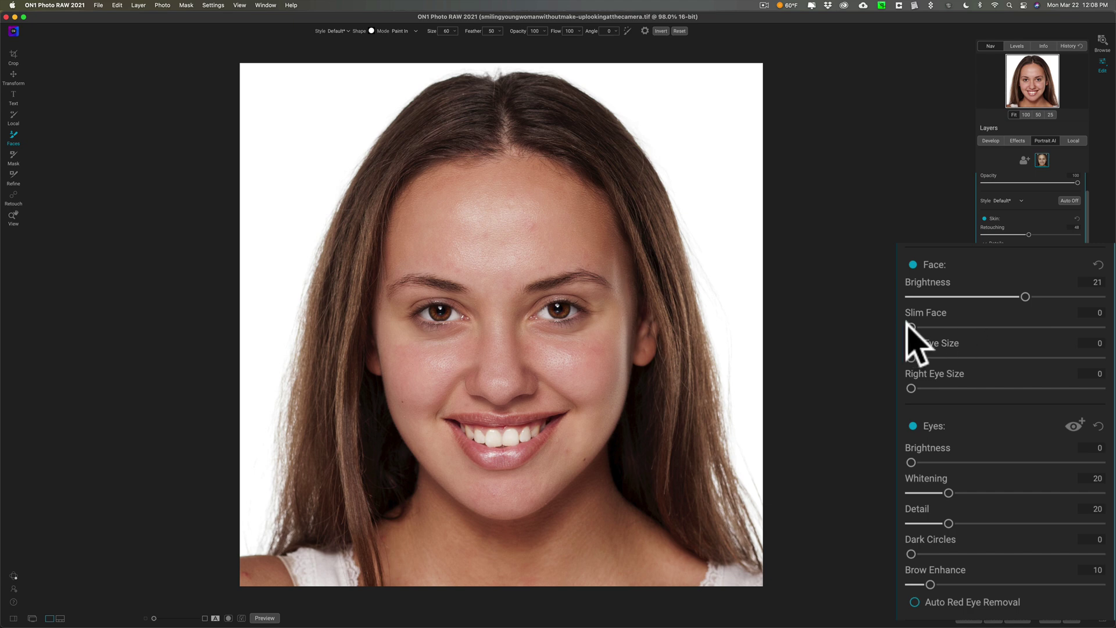
pyautogui.moveTo(910, 326)
pyautogui.mouseDown()
pyautogui.moveTo(1004, 328)
pyautogui.moveTo(915, 326)
pyautogui.mouseUp()
pyautogui.moveTo(913, 326)
pyautogui.mouseDown()
pyautogui.moveTo(954, 331)
pyautogui.moveTo(899, 326)
pyautogui.mouseUp()
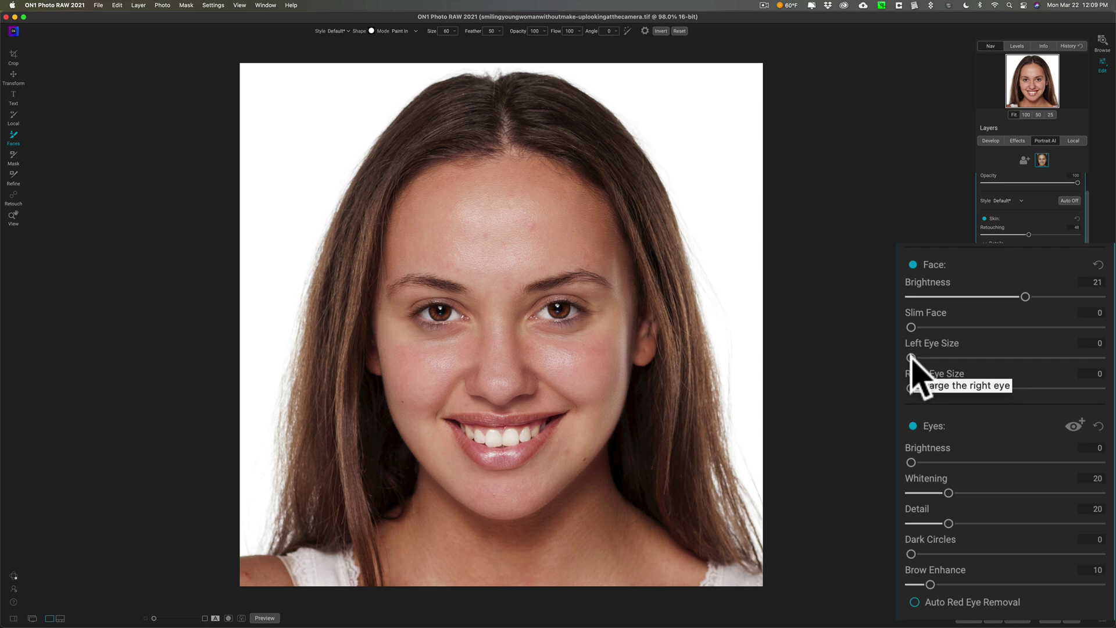
pyautogui.moveTo(911, 357); pyautogui.dragTo(937, 356)
pyautogui.click(904, 356)
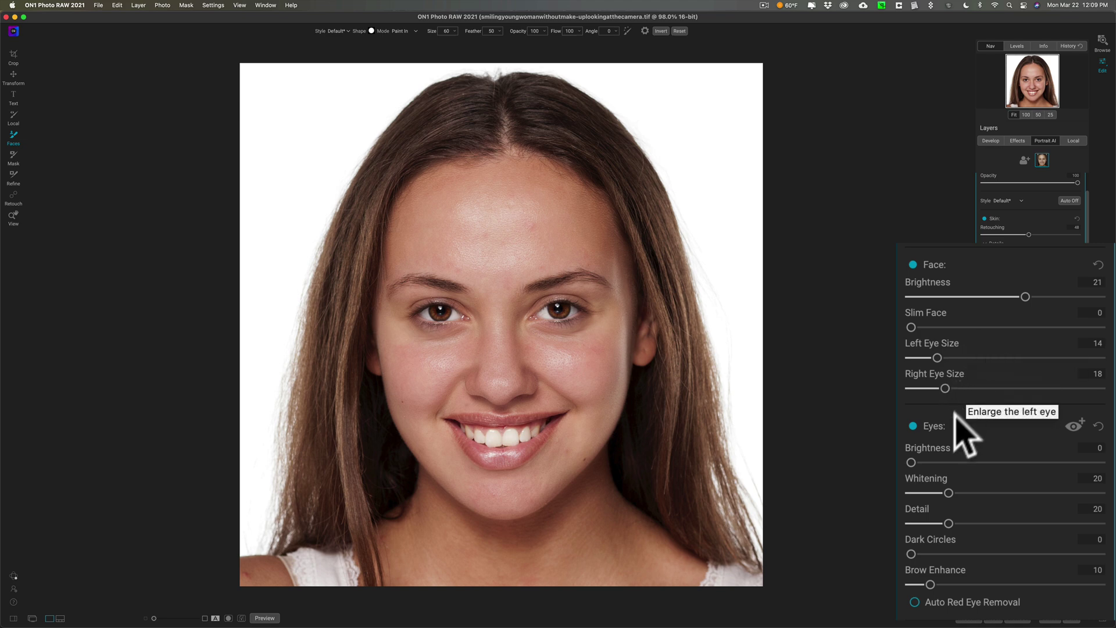
# Set eye Brightness 26, Whitening 17, Detail 15, Dark Circles 100 and Brow Enhance 23
pyautogui.moveTo(911, 462); pyautogui.dragTo(945, 493)
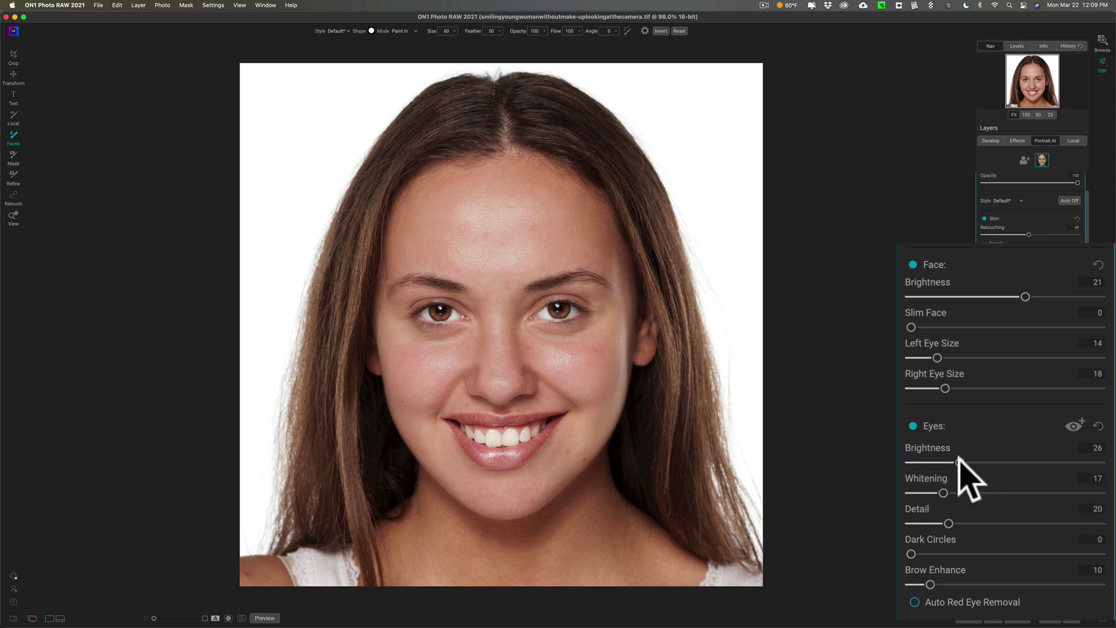
pyautogui.moveTo(948, 523)
pyautogui.mouseDown()
pyautogui.moveTo(992, 524)
pyautogui.moveTo(924, 517)
pyautogui.moveTo(1099, 517)
pyautogui.moveTo(938, 519)
pyautogui.mouseUp()
pyautogui.moveTo(912, 552); pyautogui.dragTo(1003, 554)
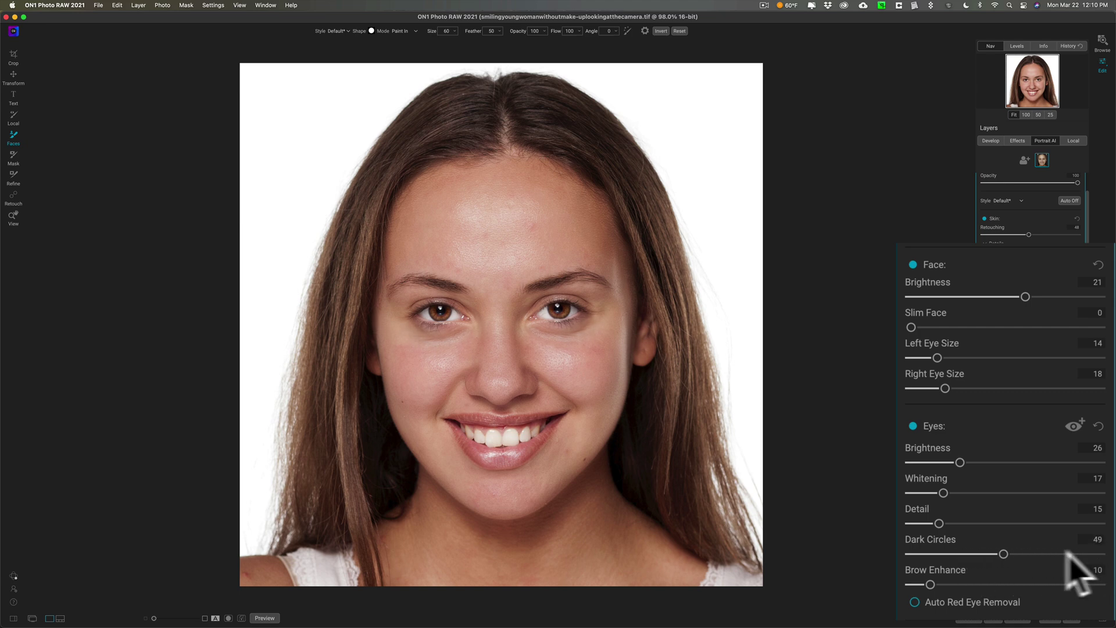
pyautogui.click(1096, 553)
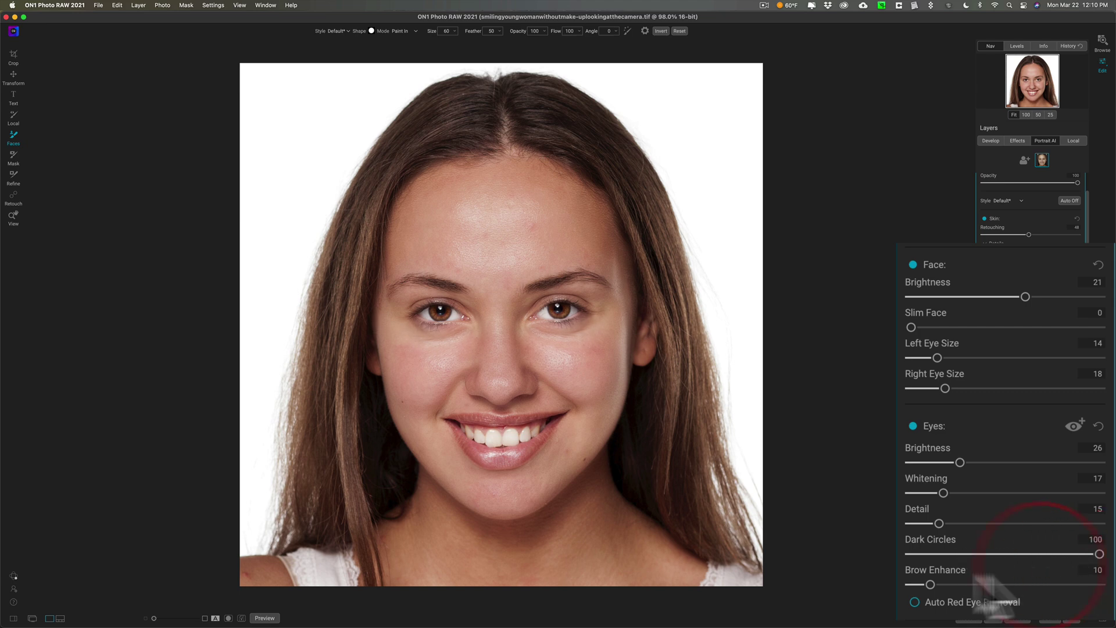
pyautogui.moveTo(930, 584)
pyautogui.mouseDown()
pyautogui.moveTo(985, 584)
pyautogui.moveTo(952, 584)
pyautogui.mouseUp()
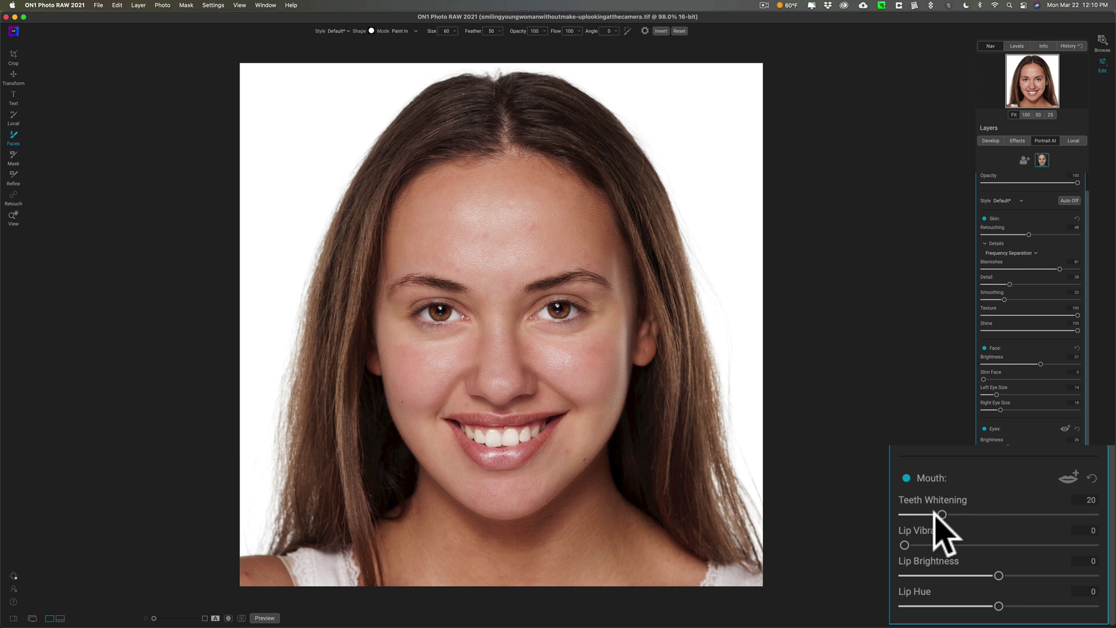
# Compare the mouth adjustments off and on, then set Teeth Whitening 19 and Lip Vibrance 34
pyautogui.click(906, 477)
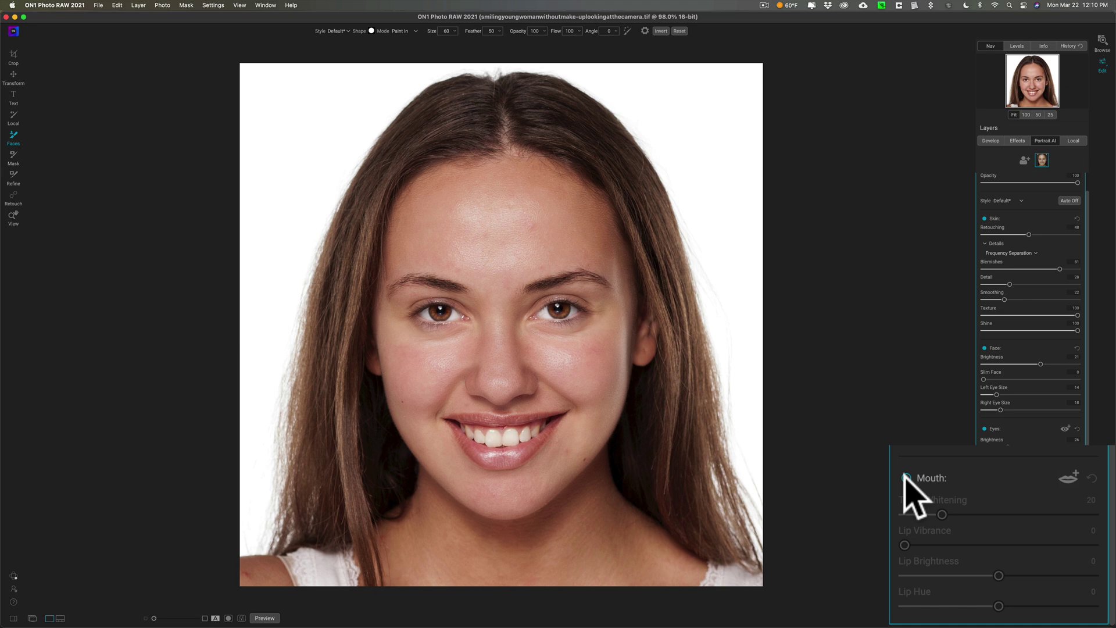
pyautogui.click(905, 478)
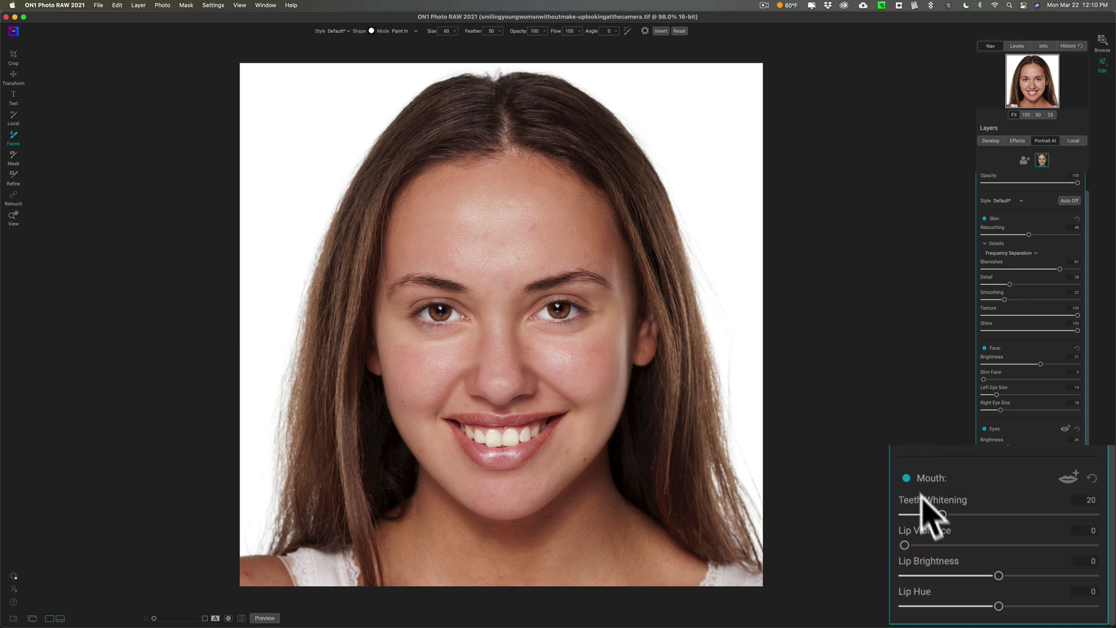
pyautogui.moveTo(941, 514); pyautogui.dragTo(967, 545)
# Set Lip Brightness to -74 and shift Lip Hue to -26
pyautogui.moveTo(995, 575); pyautogui.dragTo(929, 576)
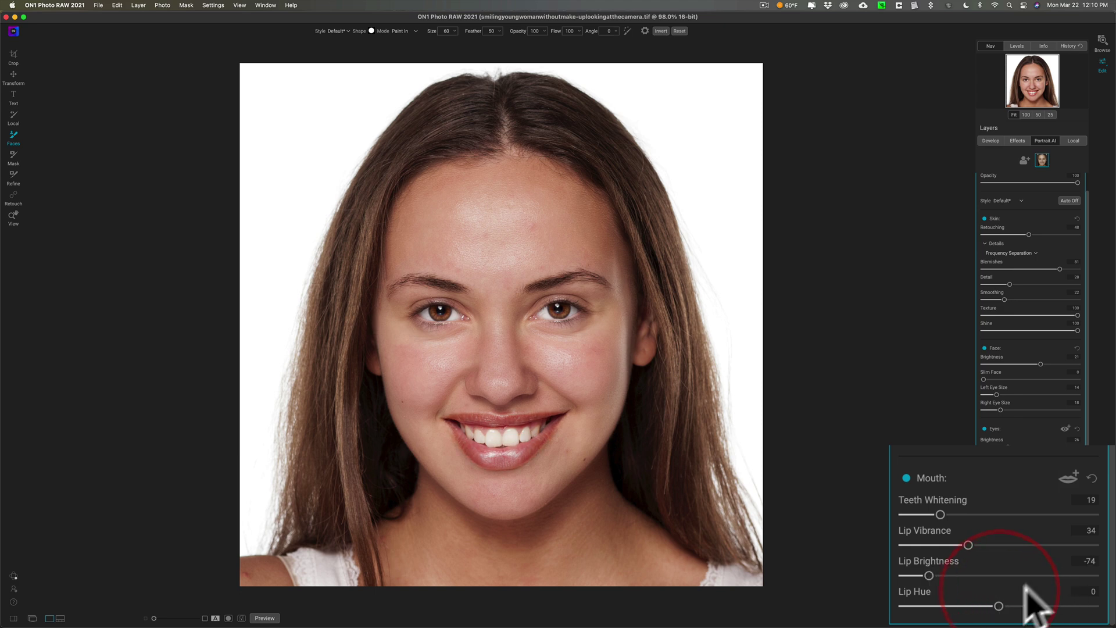
pyautogui.moveTo(998, 605)
pyautogui.mouseDown()
pyautogui.moveTo(1105, 607)
pyautogui.moveTo(947, 606)
pyautogui.moveTo(1072, 606)
pyautogui.moveTo(1014, 606)
pyautogui.mouseUp()
pyautogui.doubleClick(920, 599)
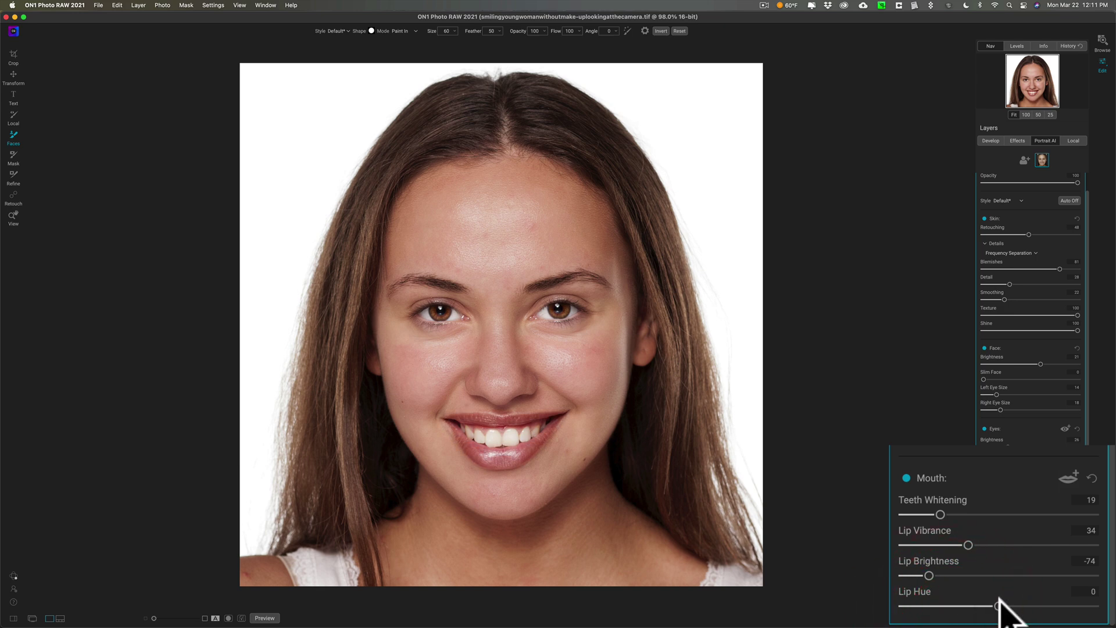
pyautogui.moveTo(999, 599); pyautogui.dragTo(964, 599)
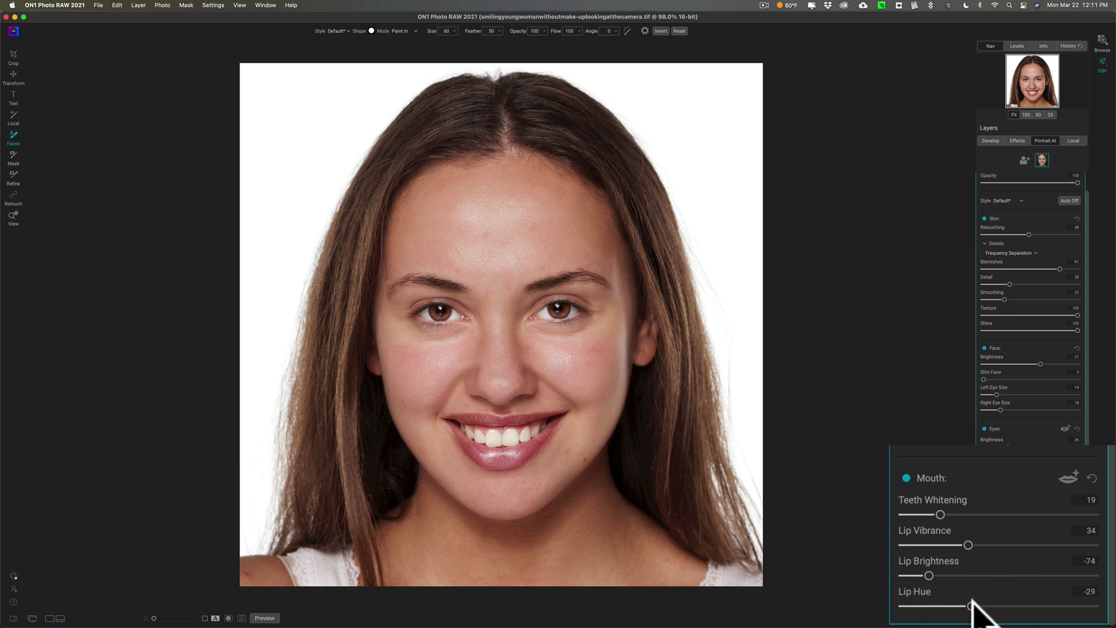
pyautogui.click(971, 602)
pyautogui.scroll(1, 1019, 206)
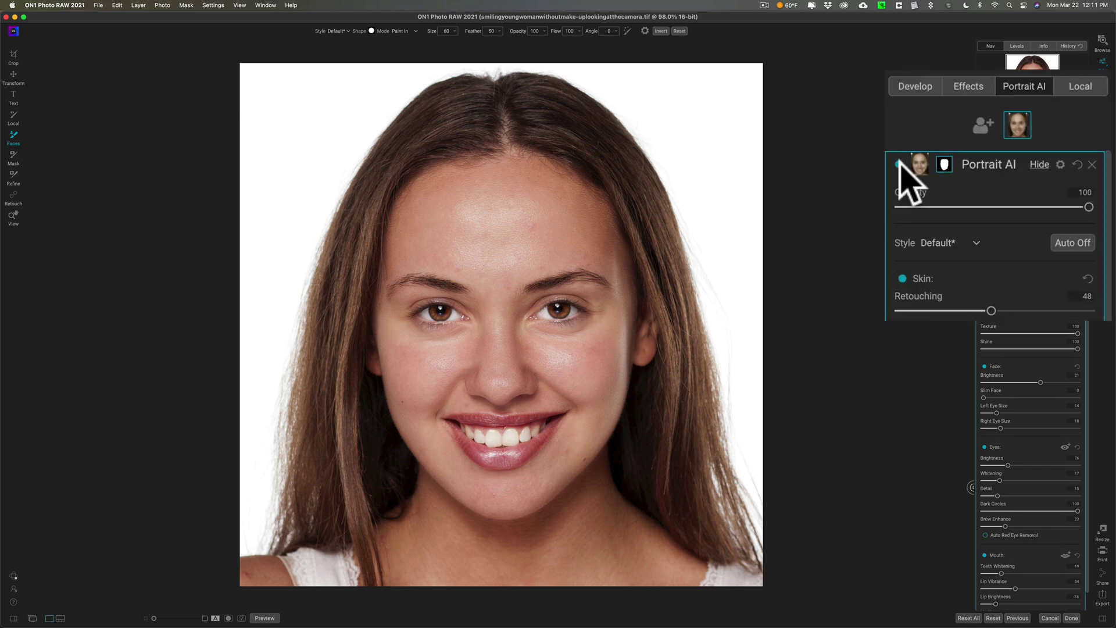
pyautogui.click(899, 163)
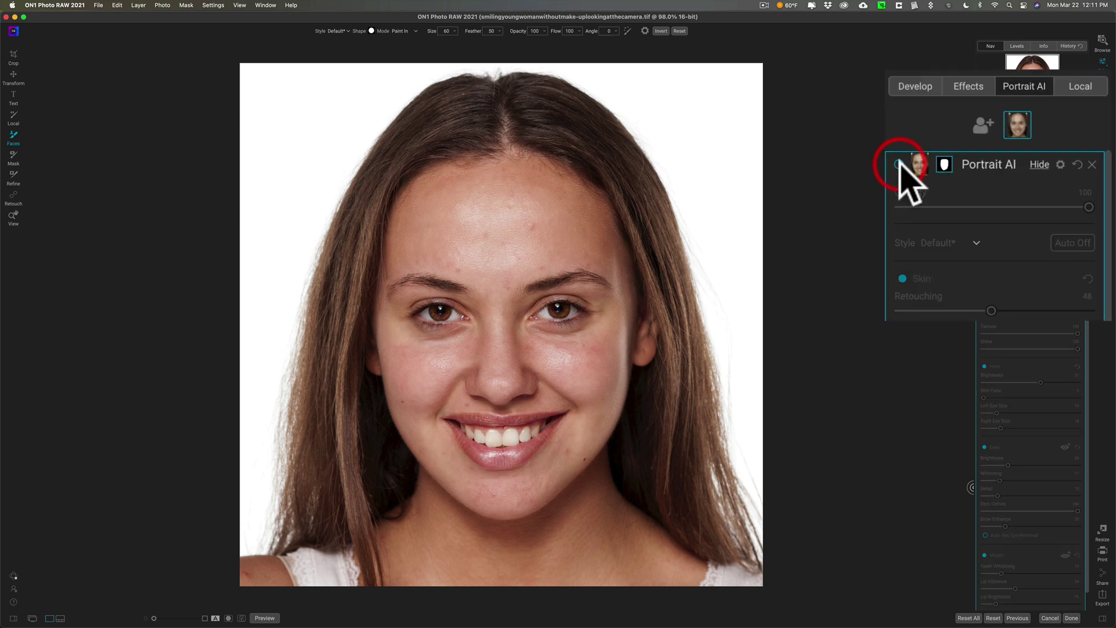
pyautogui.click(899, 164)
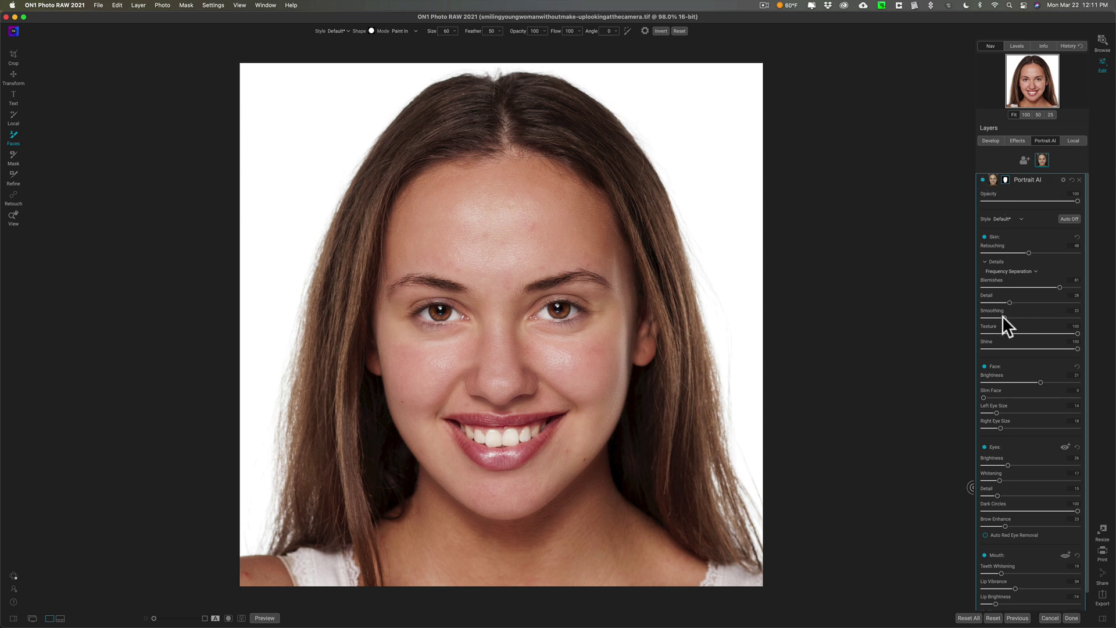
# Lower skin Smoothing to 16, Retouching to 29 and Blemishes to 75
pyautogui.moveTo(1002, 317); pyautogui.dragTo(998, 318)
pyautogui.moveTo(1029, 253); pyautogui.dragTo(957, 243)
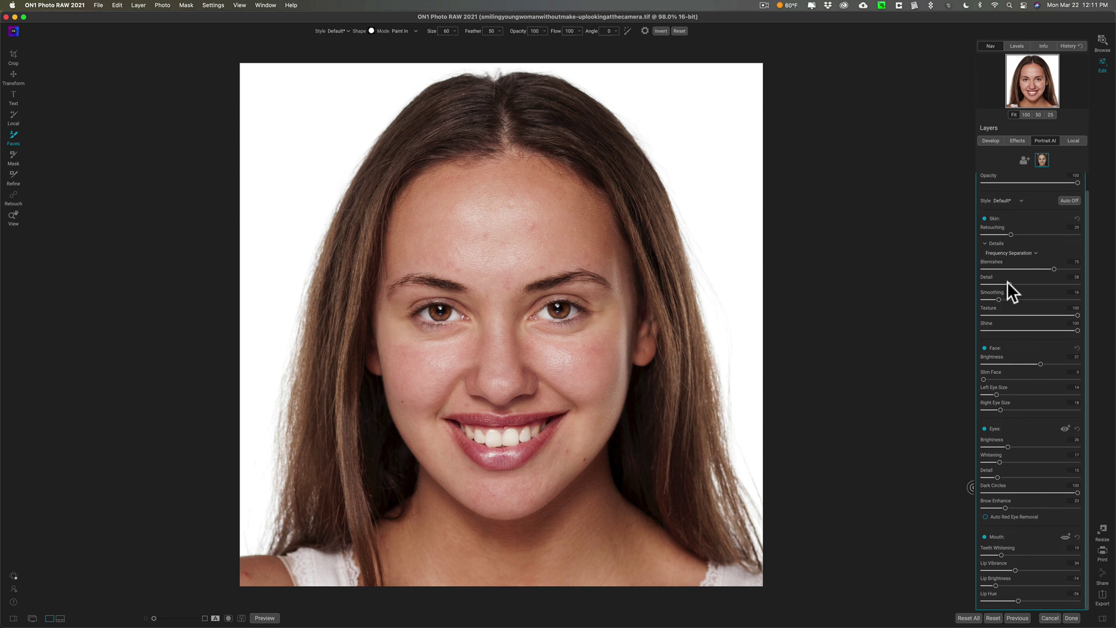
pyautogui.scroll(1, 1007, 281)
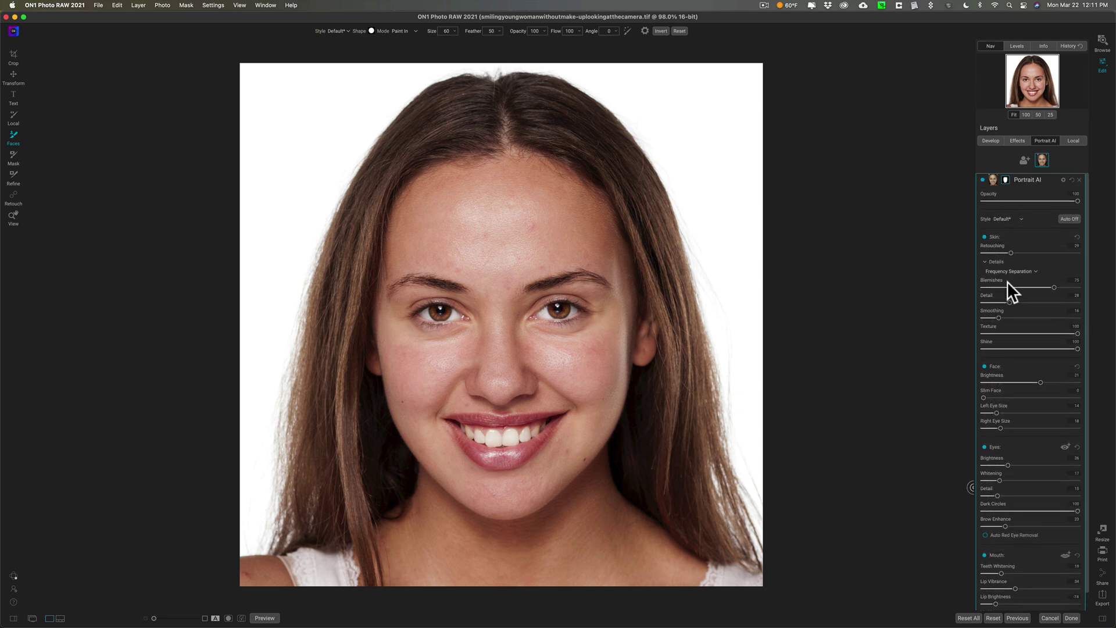